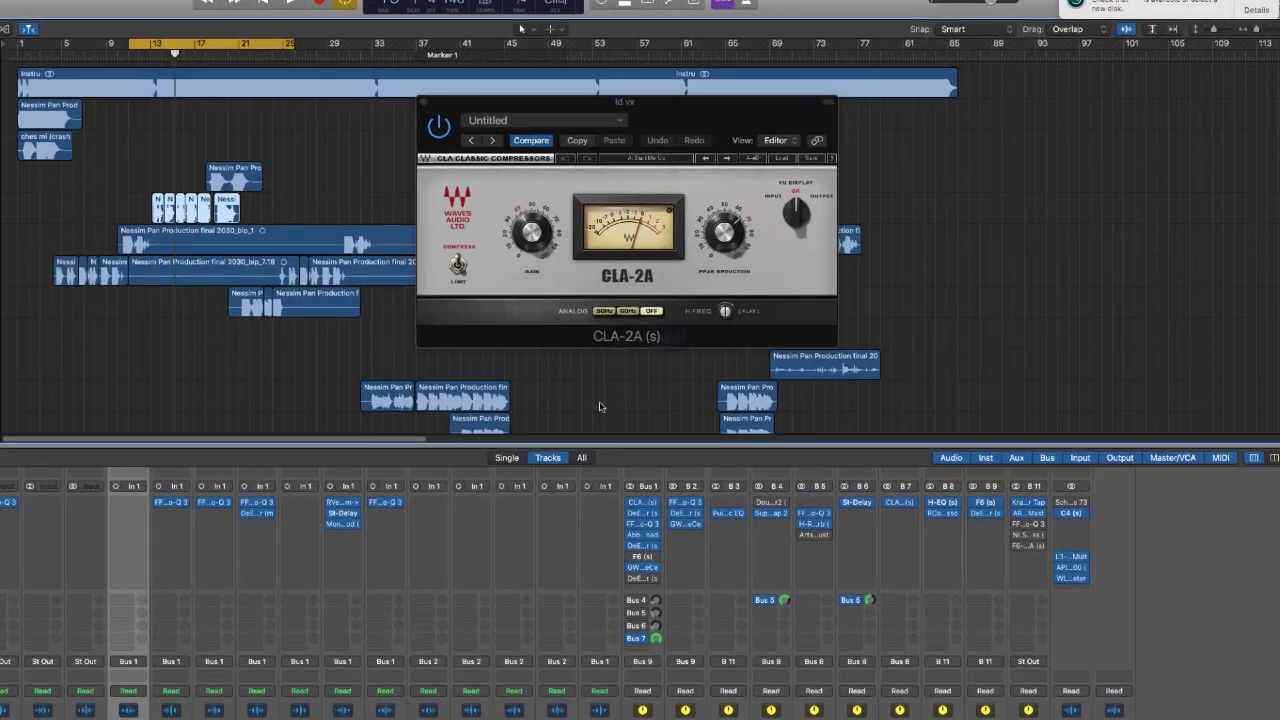
# Close the CLA-2A compressor window and play the cycled section to audition the vocal.
pyautogui.moveTo(667, 117); pyautogui.dragTo(613, 146)
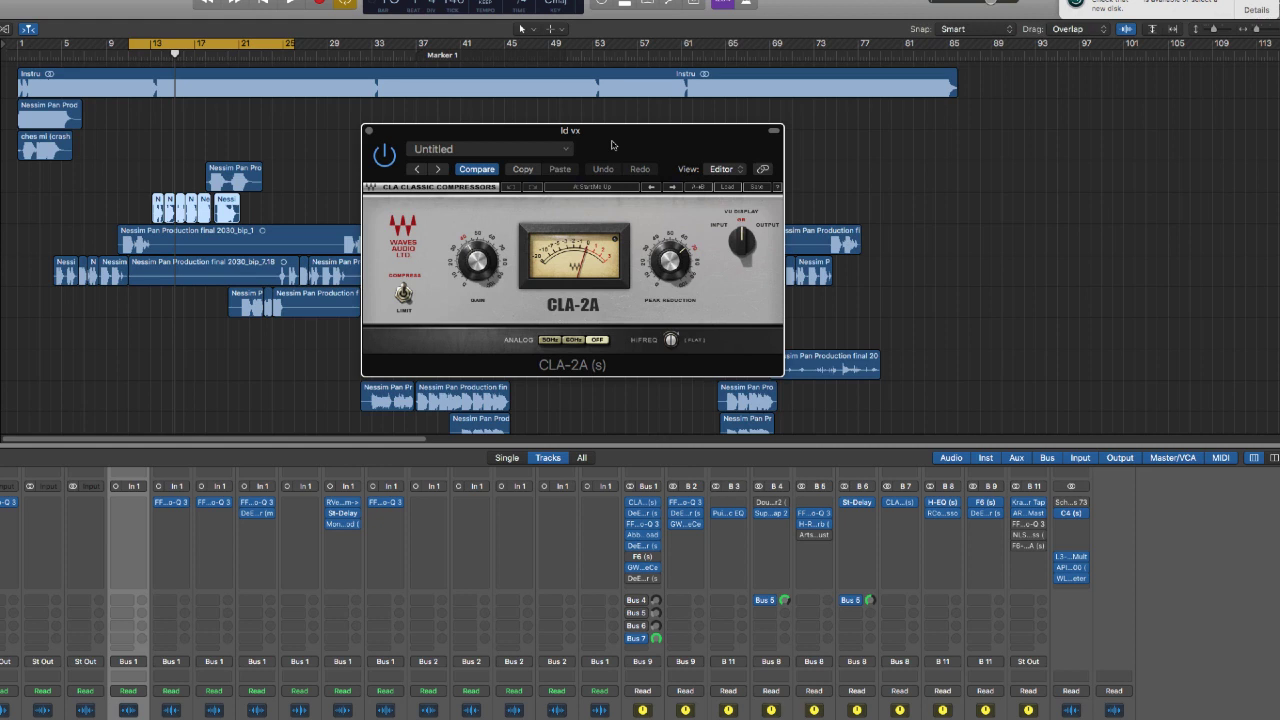
pyautogui.moveTo(613, 146); pyautogui.dragTo(769, 218)
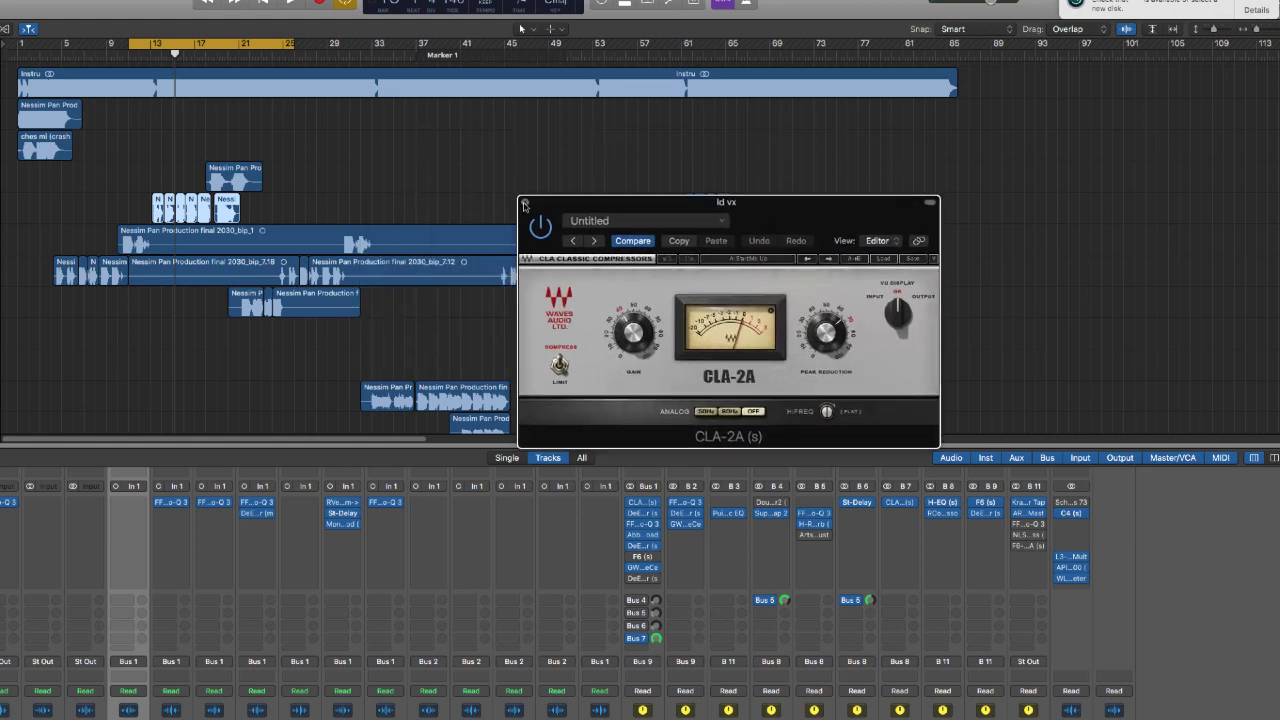
pyautogui.click(524, 204)
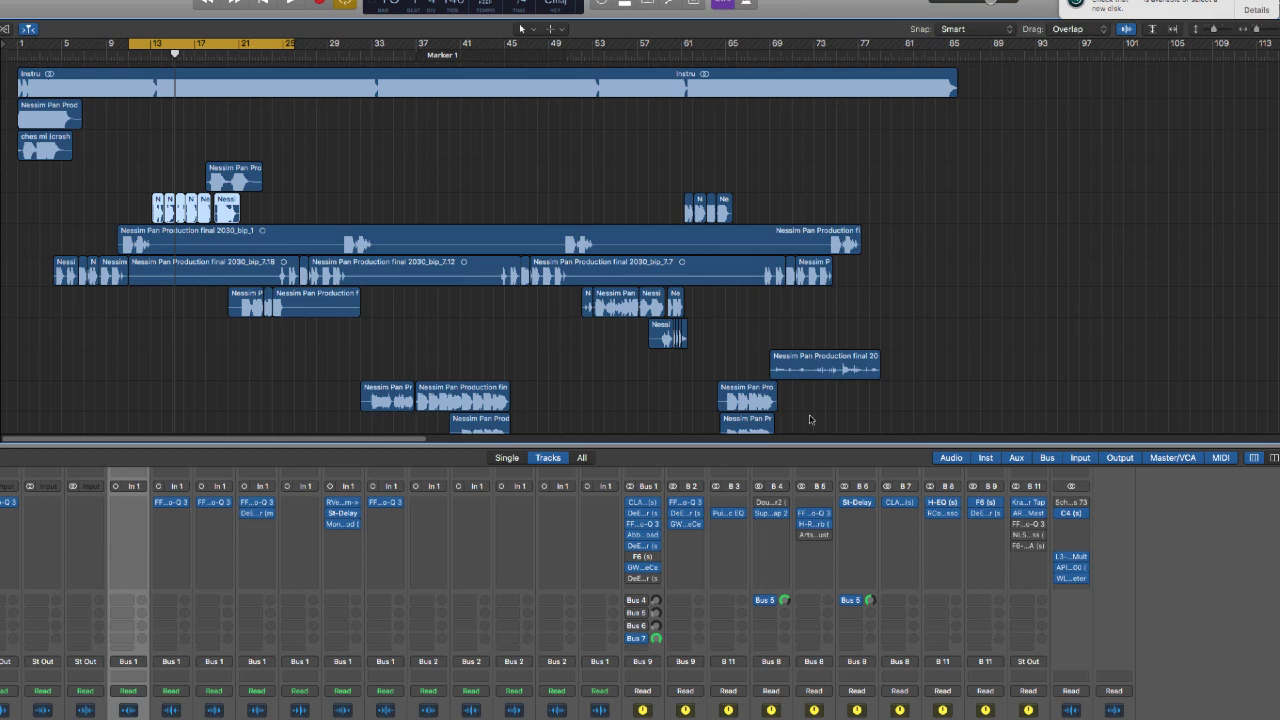
pyautogui.press('space')
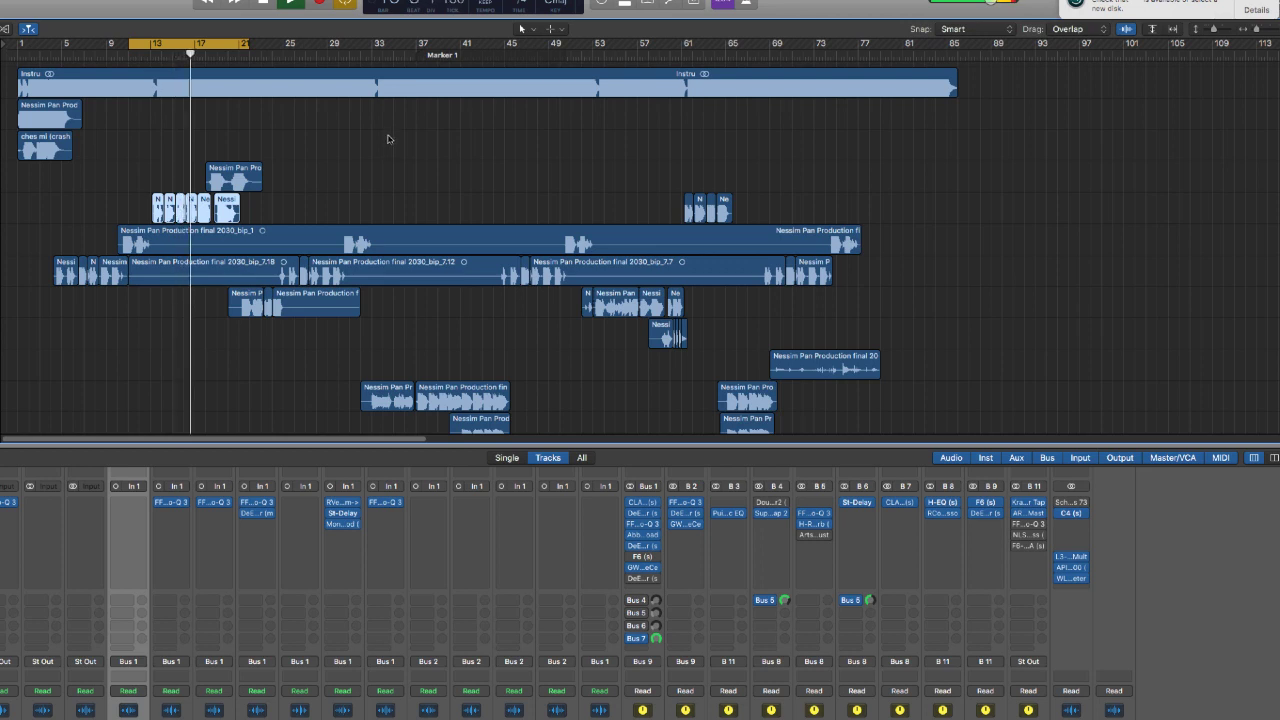
pyautogui.press('space')
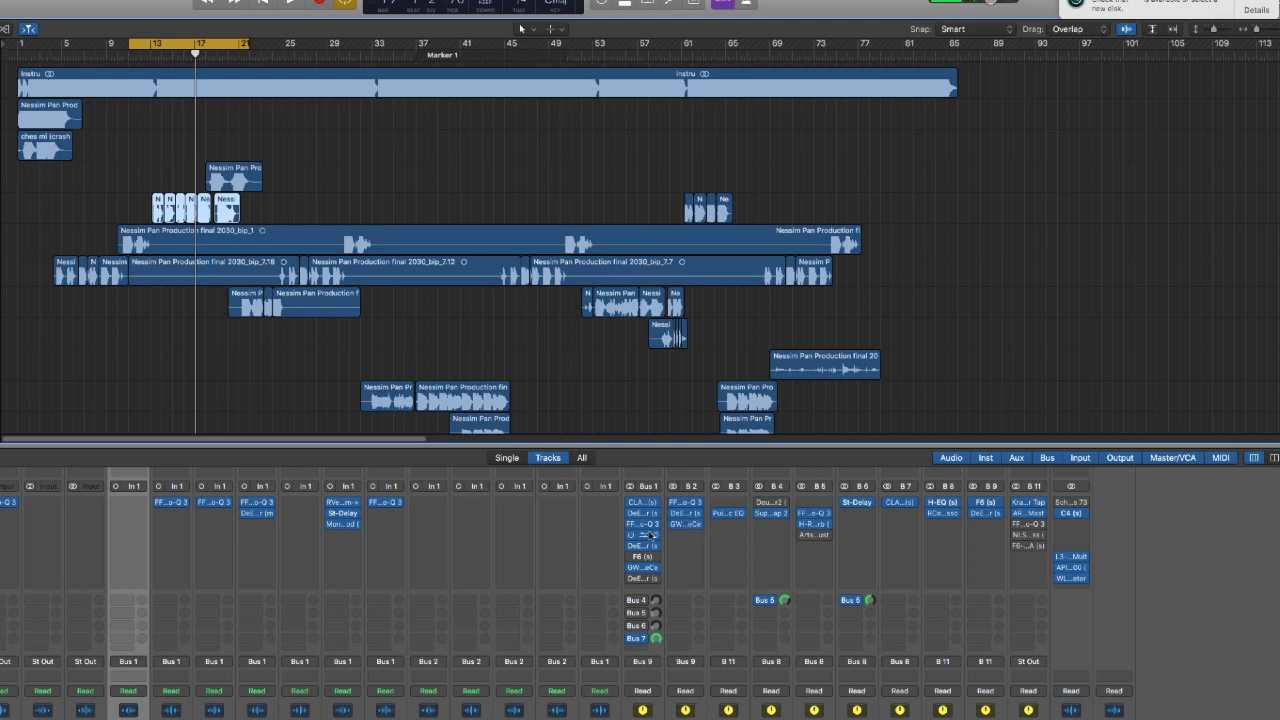
# Open the CLA-2A on the ld vx channel, bypass it and play the section without its compression.
pyautogui.click(645, 535)
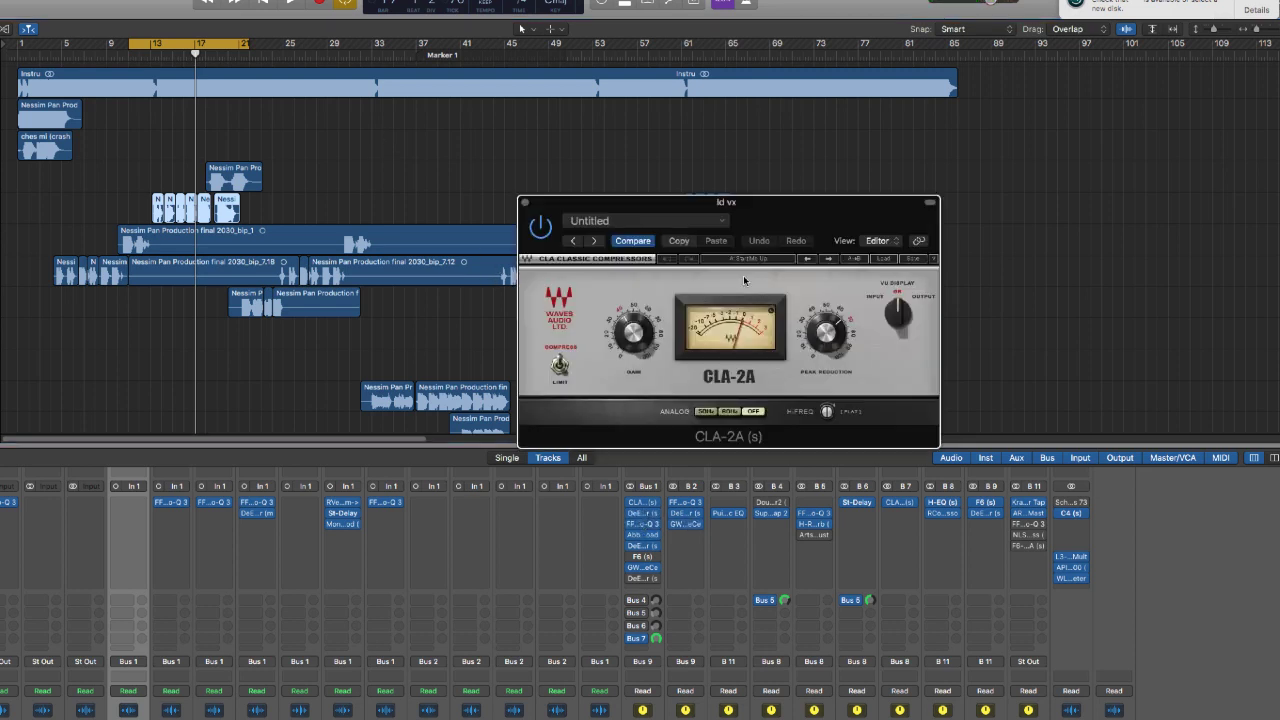
pyautogui.moveTo(776, 212); pyautogui.dragTo(575, 161)
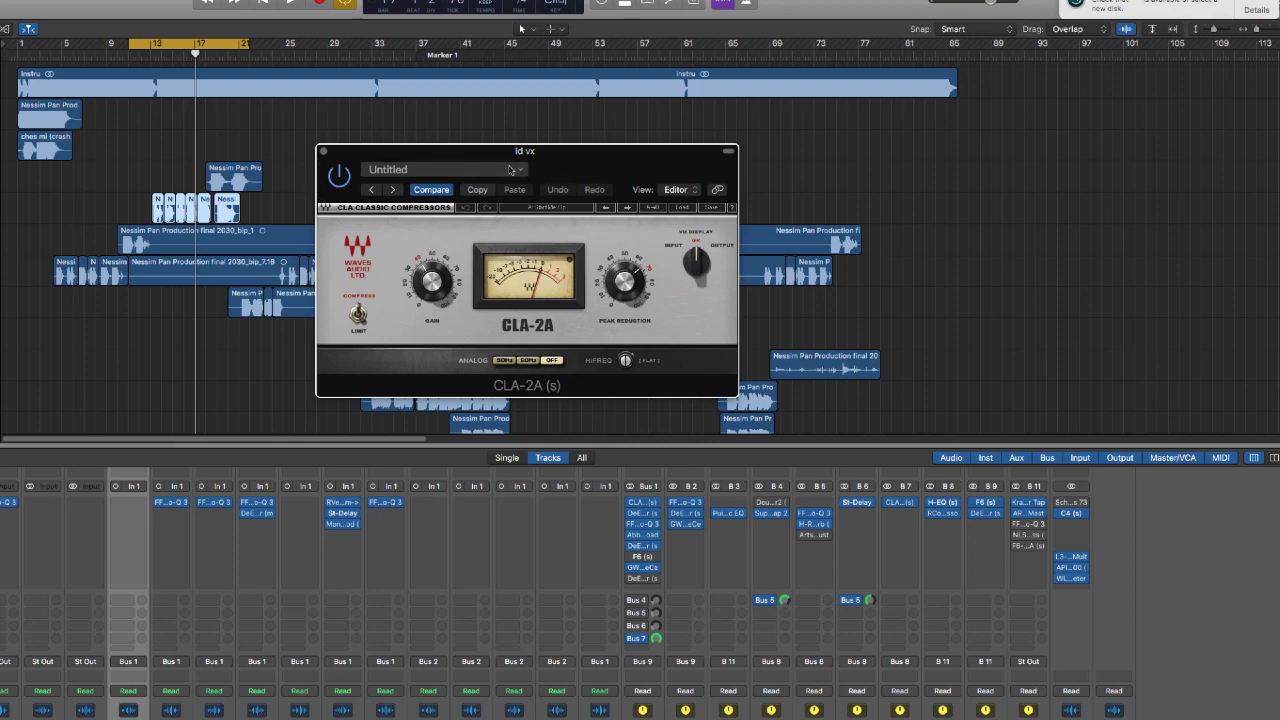
pyautogui.moveTo(576, 167); pyautogui.dragTo(620, 411)
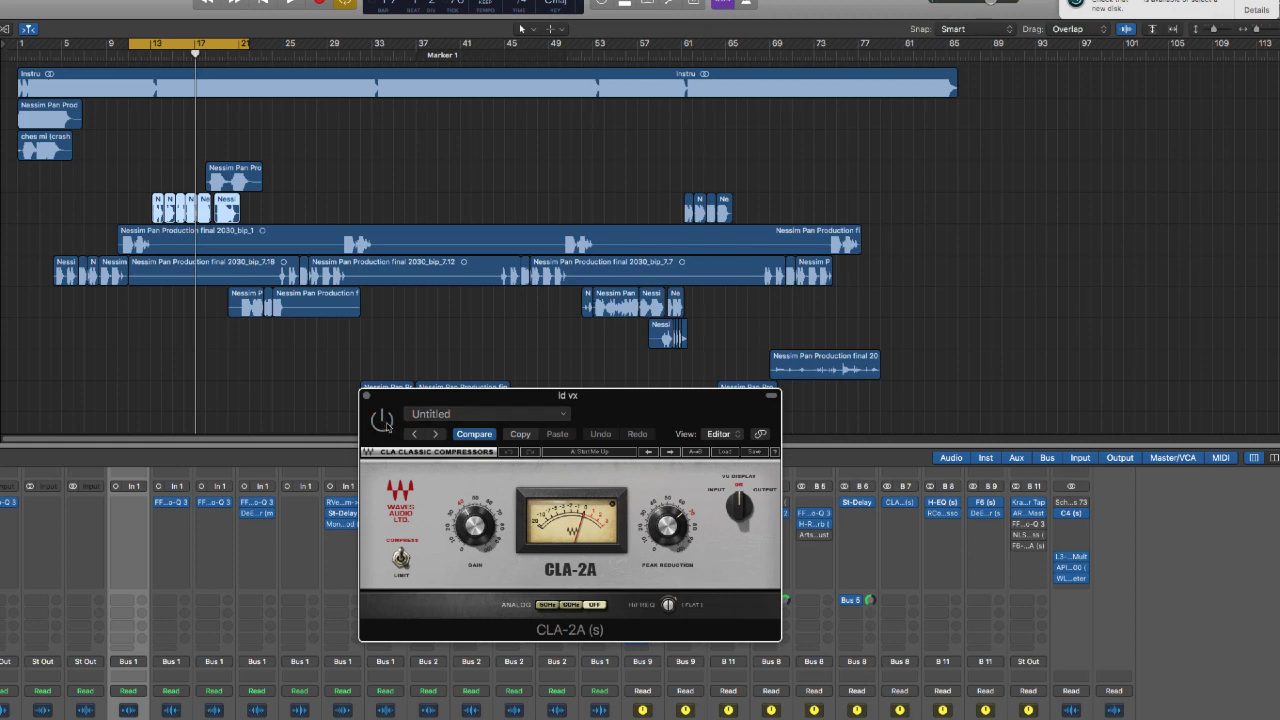
pyautogui.press('space')
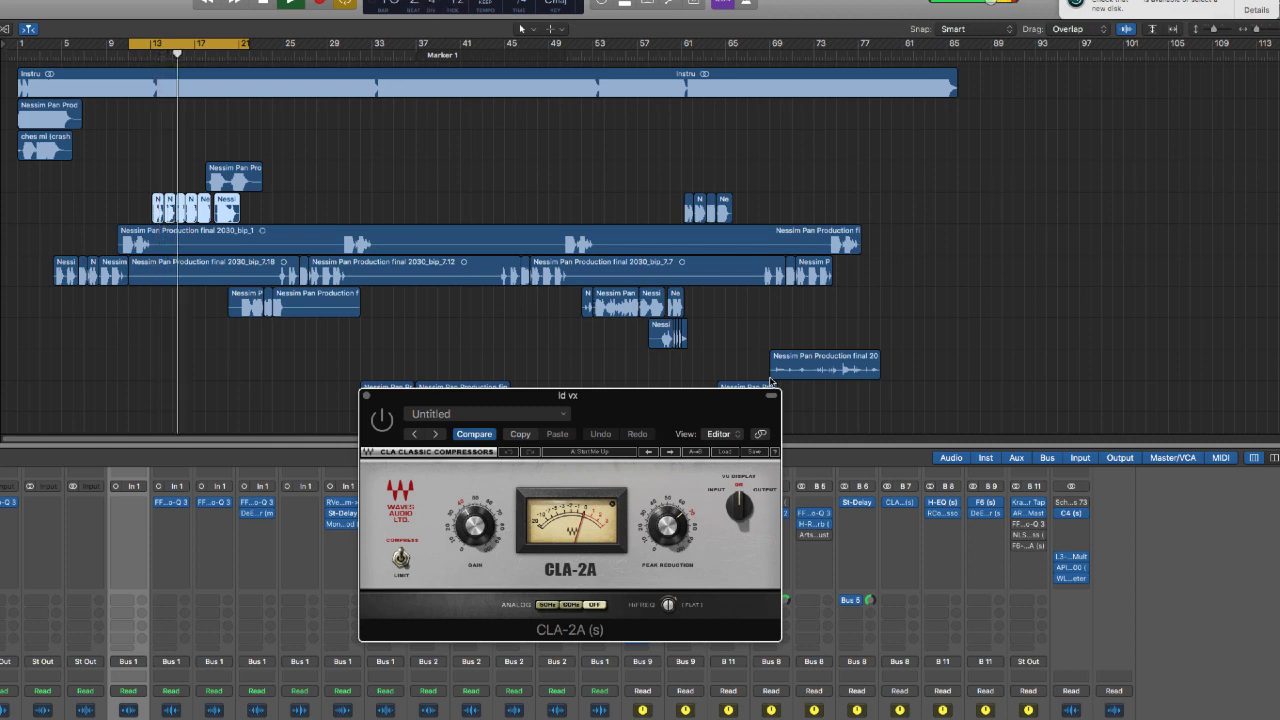
pyautogui.press('space')
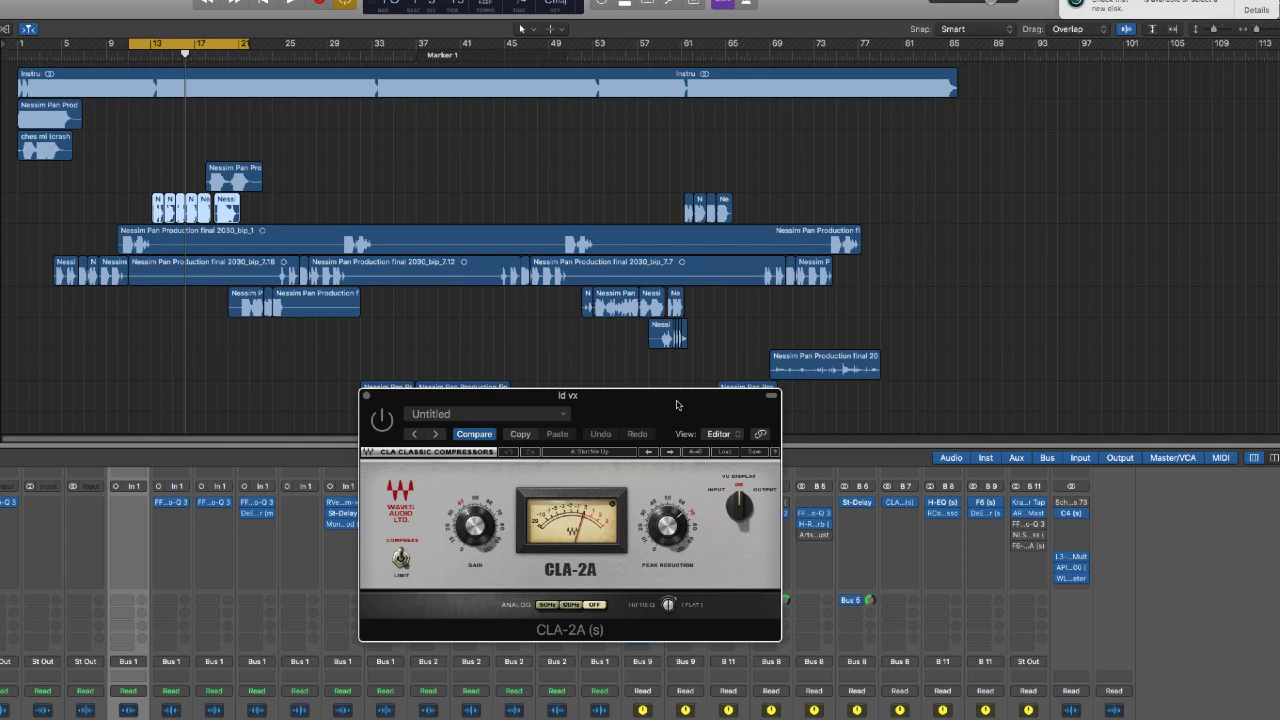
pyautogui.moveTo(656, 407); pyautogui.dragTo(632, 319)
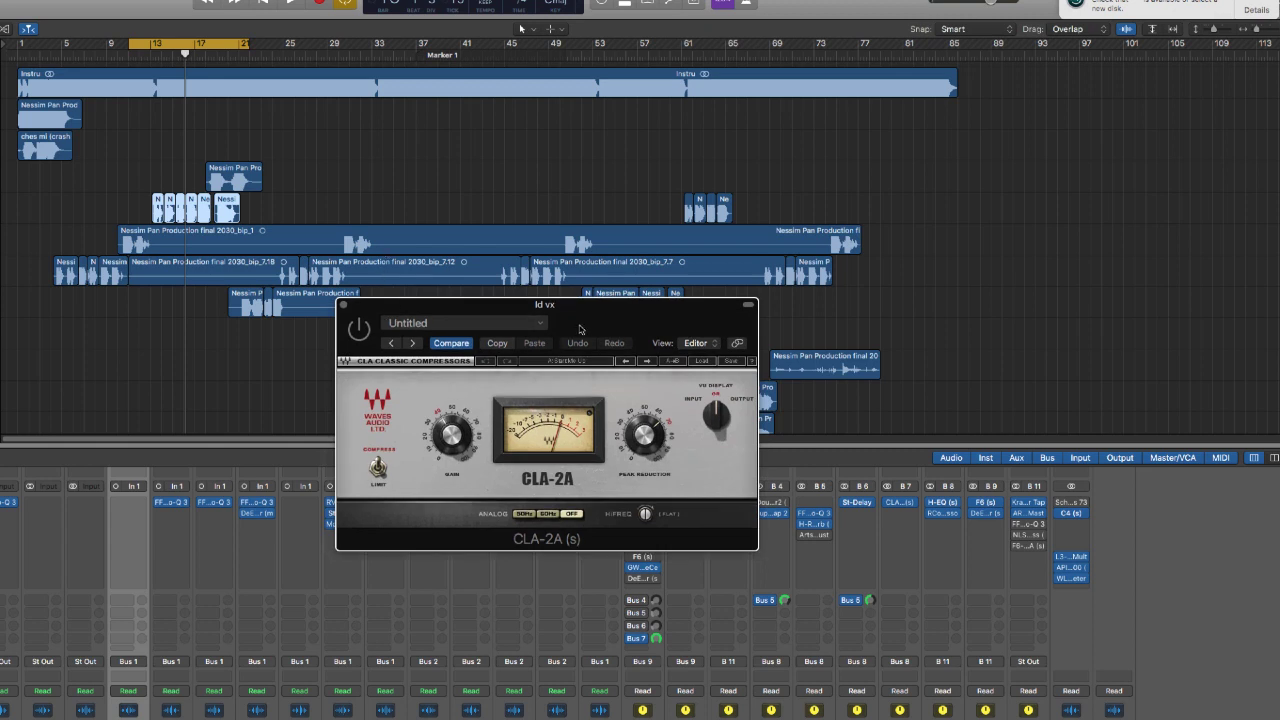
pyautogui.moveTo(579, 330); pyautogui.dragTo(614, 444)
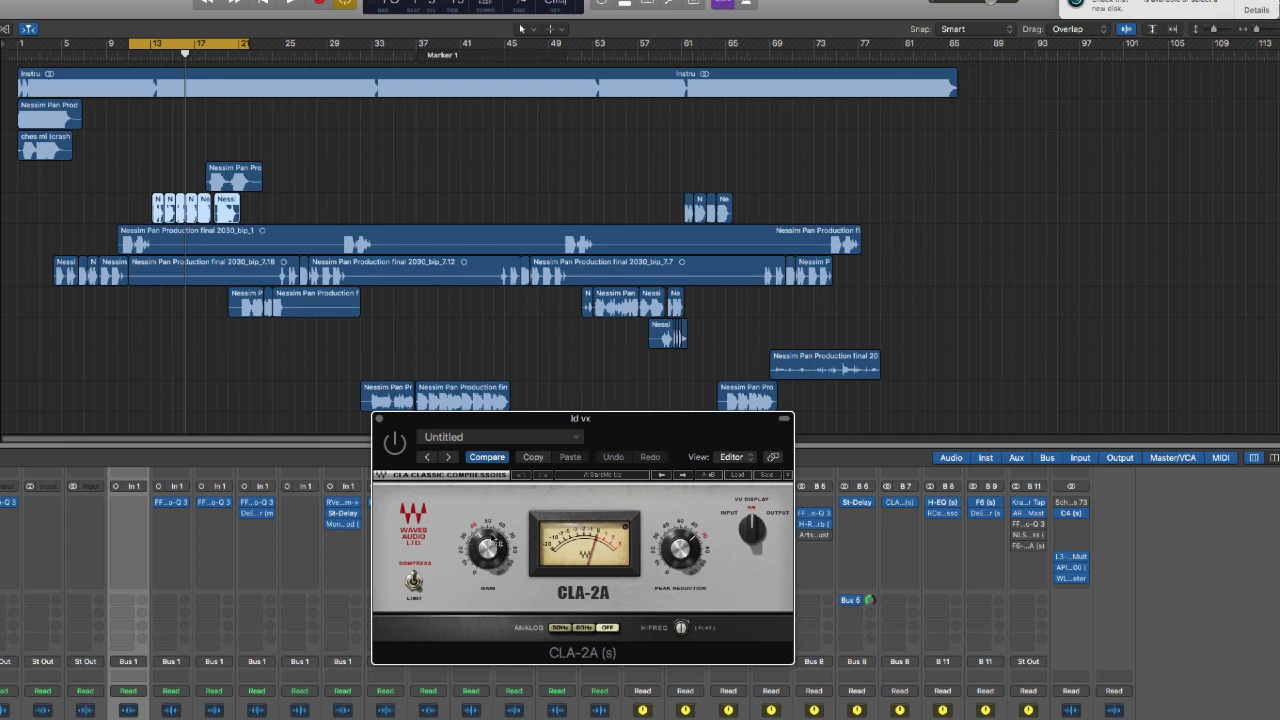
pyautogui.moveTo(494, 539)
pyautogui.moveTo(574, 440); pyautogui.dragTo(560, 436)
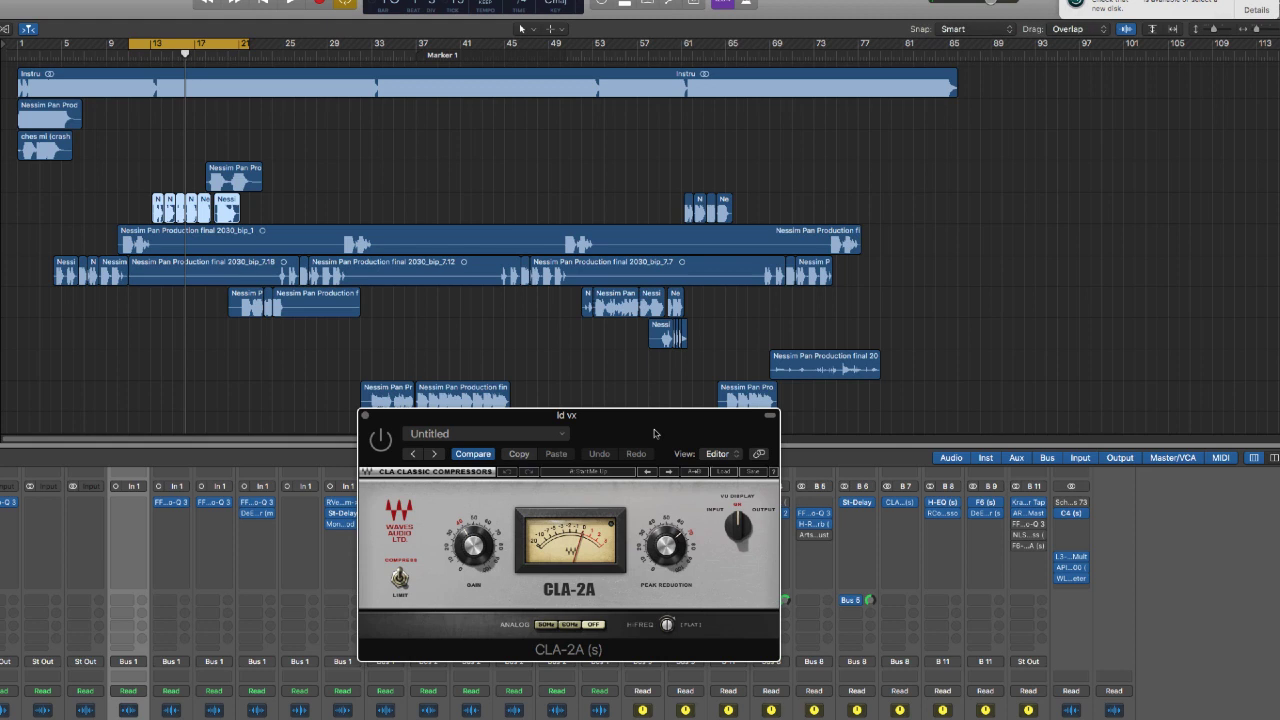
# Re-enable the CLA-2A on the ld vx channel and play the section with its compression.
pyautogui.press('space')
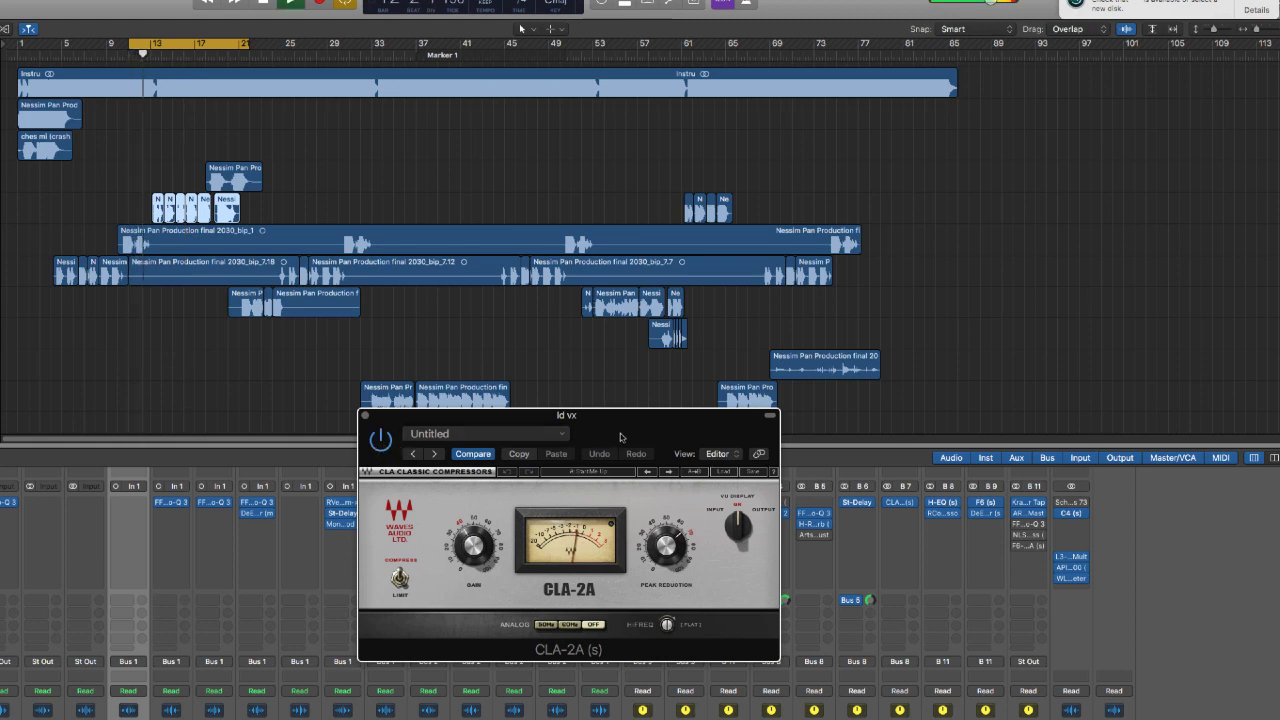
pyautogui.moveTo(621, 437); pyautogui.dragTo(652, 373)
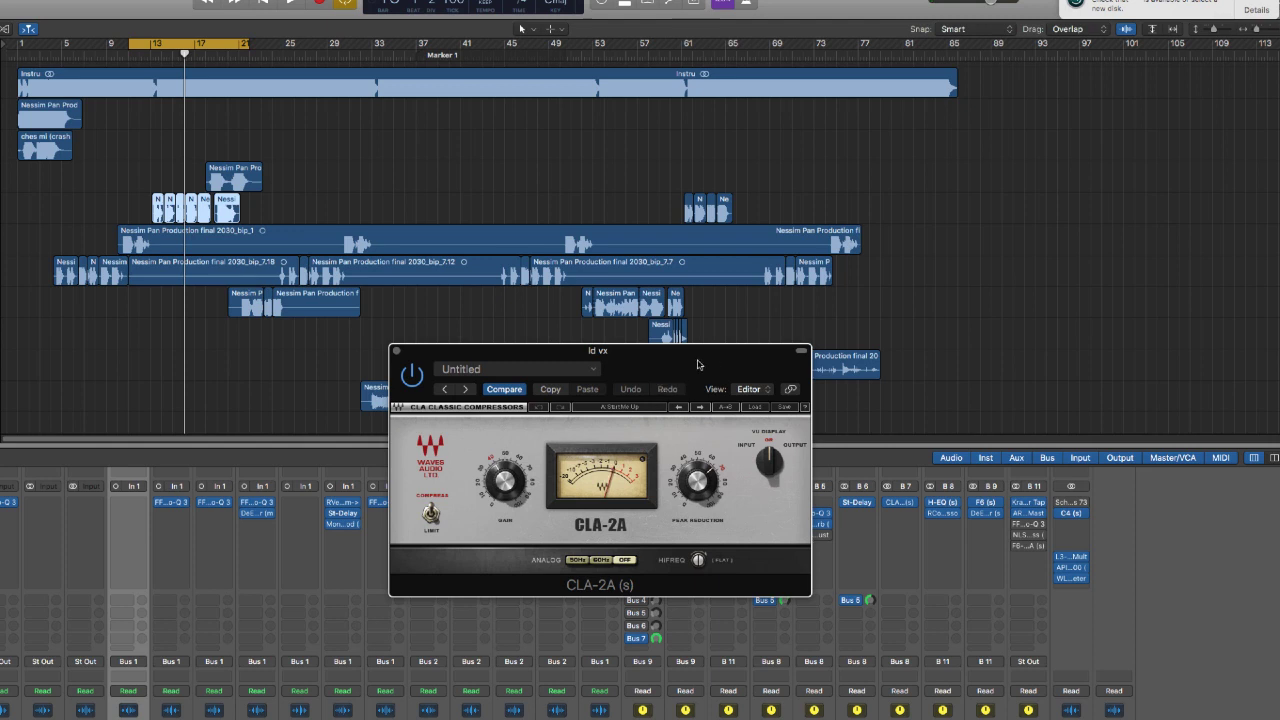
pyautogui.moveTo(699, 364); pyautogui.dragTo(658, 347)
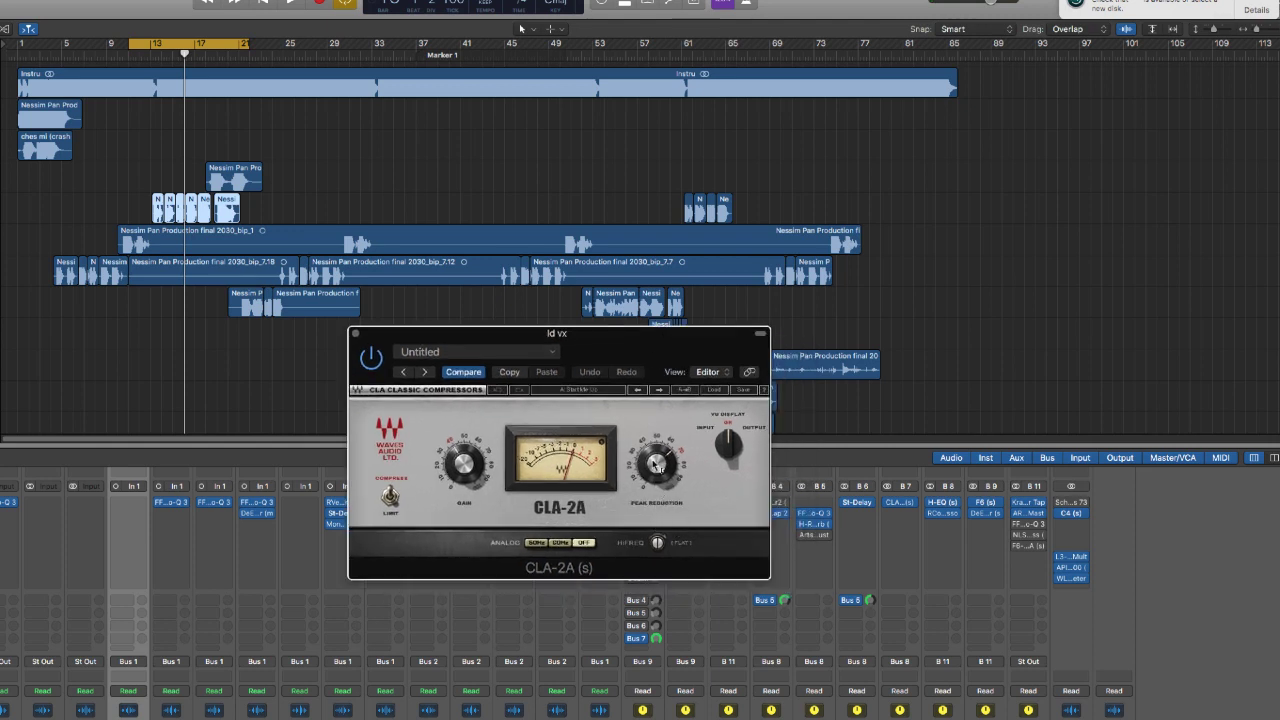
# Try the CLA-2A's Peak Reduction knob and switch the VU display to Input, to Output and back to GR.
pyautogui.moveTo(655, 462)
pyautogui.mouseDown()
pyautogui.moveTo(680, 478)
pyautogui.moveTo(649, 467)
pyautogui.mouseUp()
pyautogui.click(705, 432)
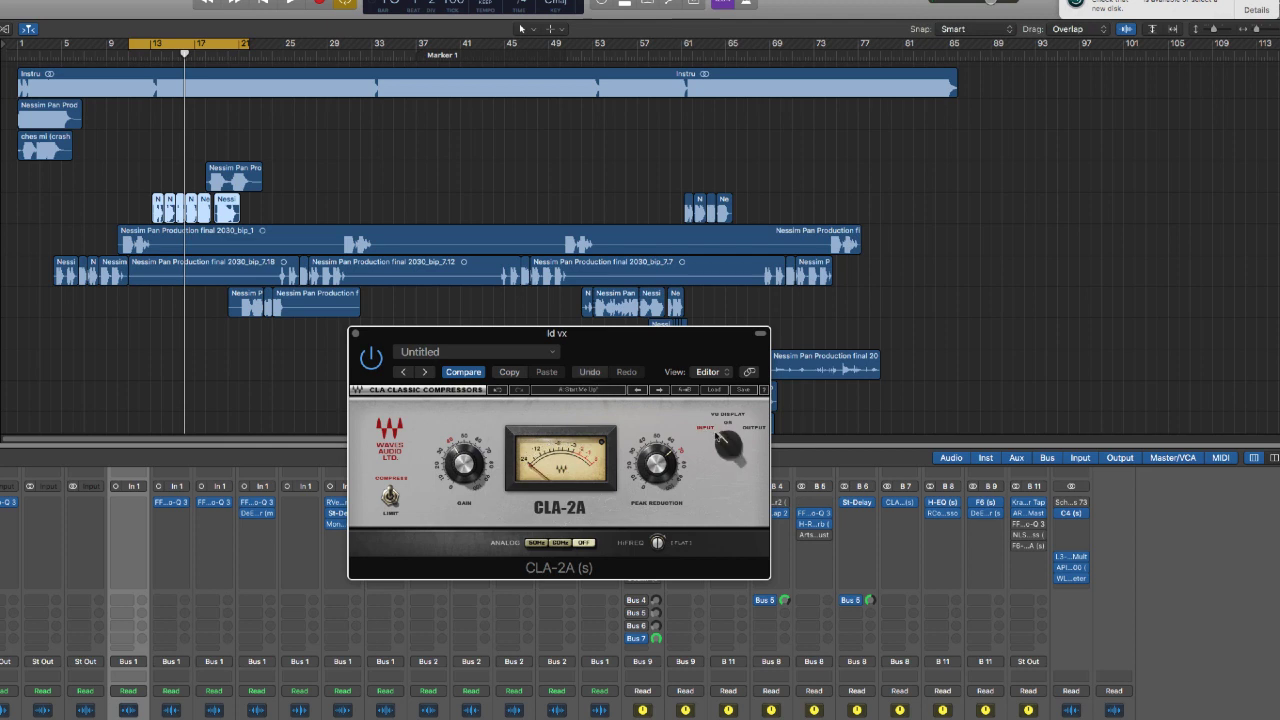
pyautogui.click(758, 430)
pyautogui.click(729, 424)
pyautogui.moveTo(650, 348); pyautogui.dragTo(644, 295)
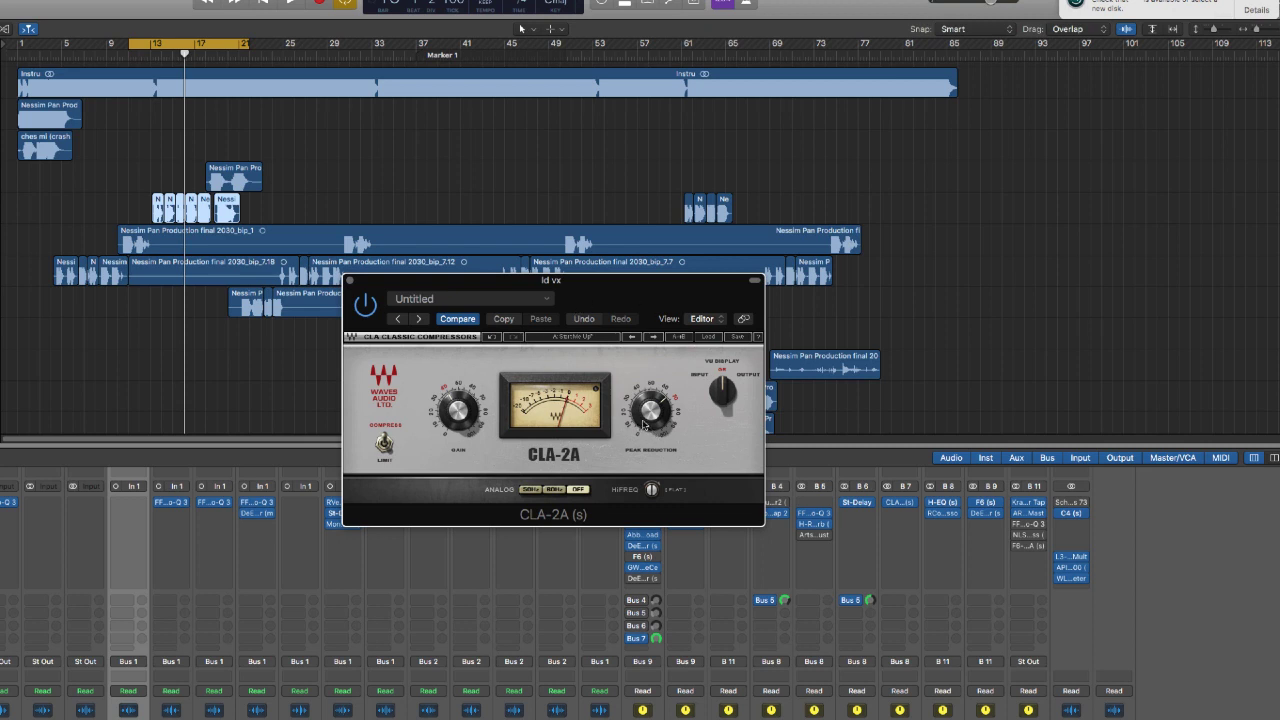
pyautogui.moveTo(455, 412)
pyautogui.moveTo(578, 290); pyautogui.dragTo(603, 303)
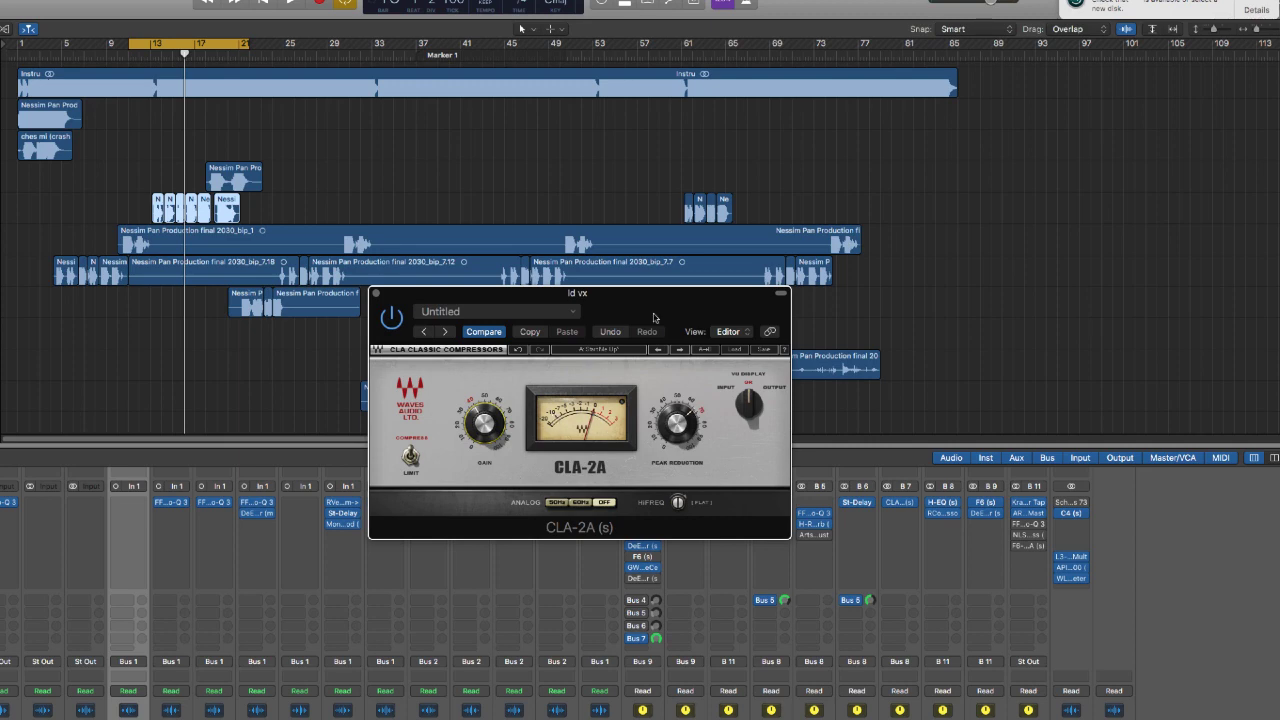
pyautogui.moveTo(652, 309); pyautogui.dragTo(669, 400)
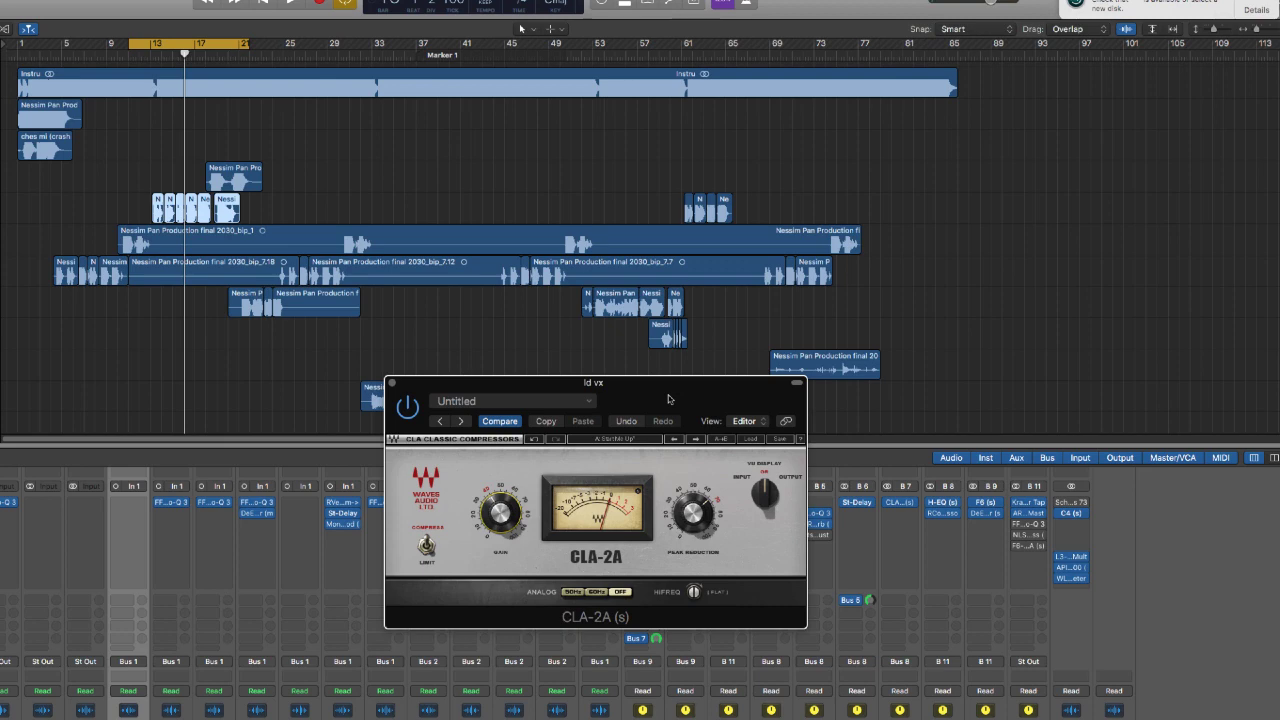
pyautogui.moveTo(669, 400); pyautogui.dragTo(579, 346)
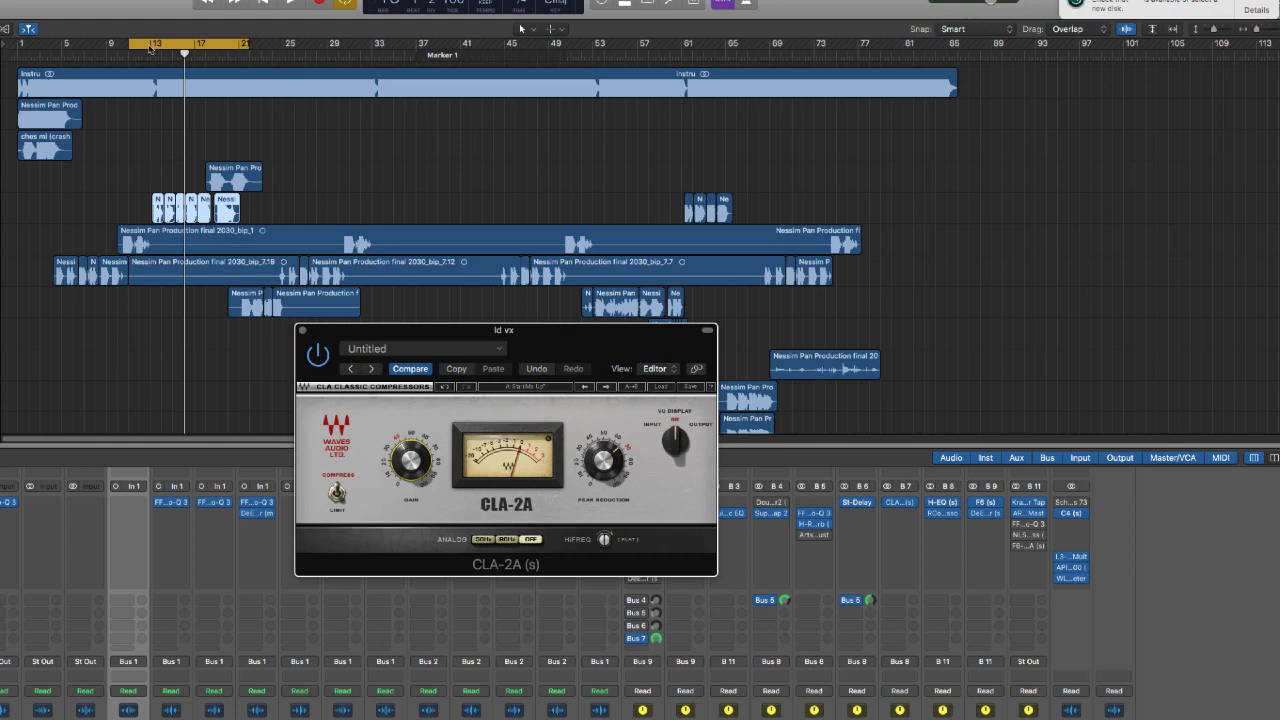
# Shift the cycle range one bar later to start at about bar 12 and play it with the CLA-2A active.
pyautogui.moveTo(150, 48); pyautogui.dragTo(159, 49)
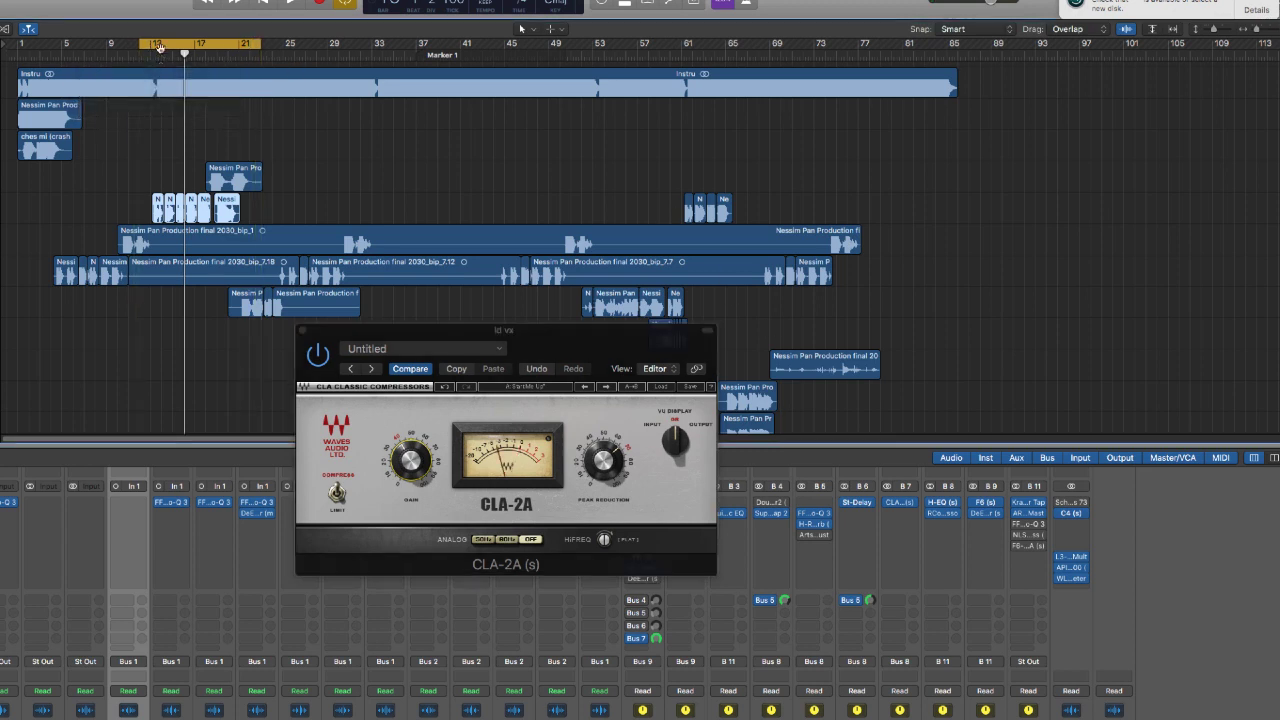
pyautogui.press('space')
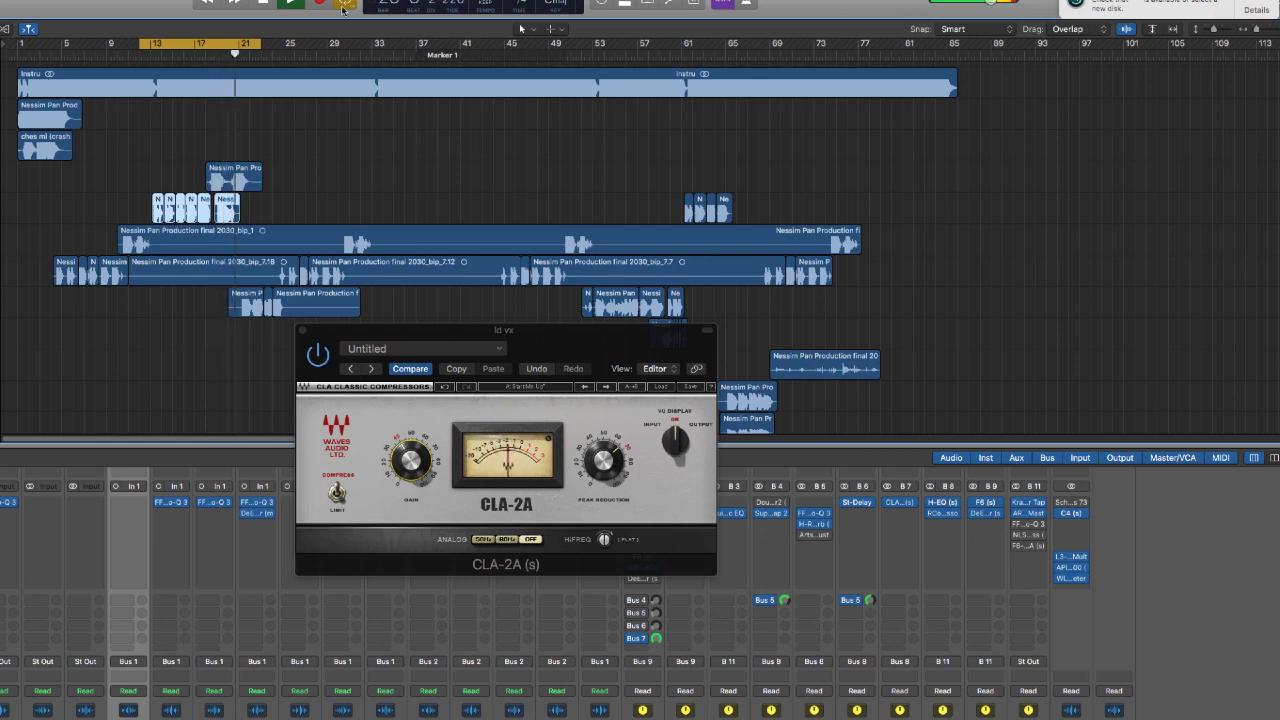
pyautogui.press('space')
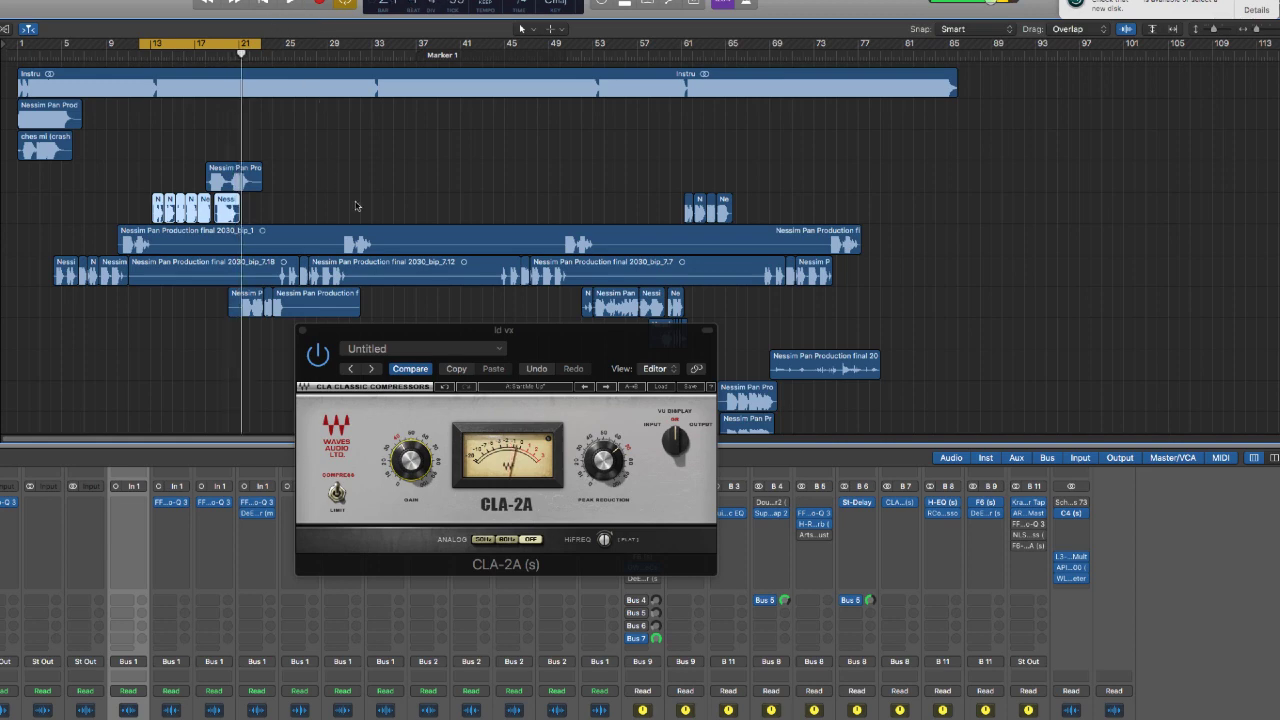
# Move the cycle range to start at about bar 33, extend its end to about bar 46 and play it with the CLA-2A meter visible.
pyautogui.moveTo(528, 340); pyautogui.dragTo(358, 443)
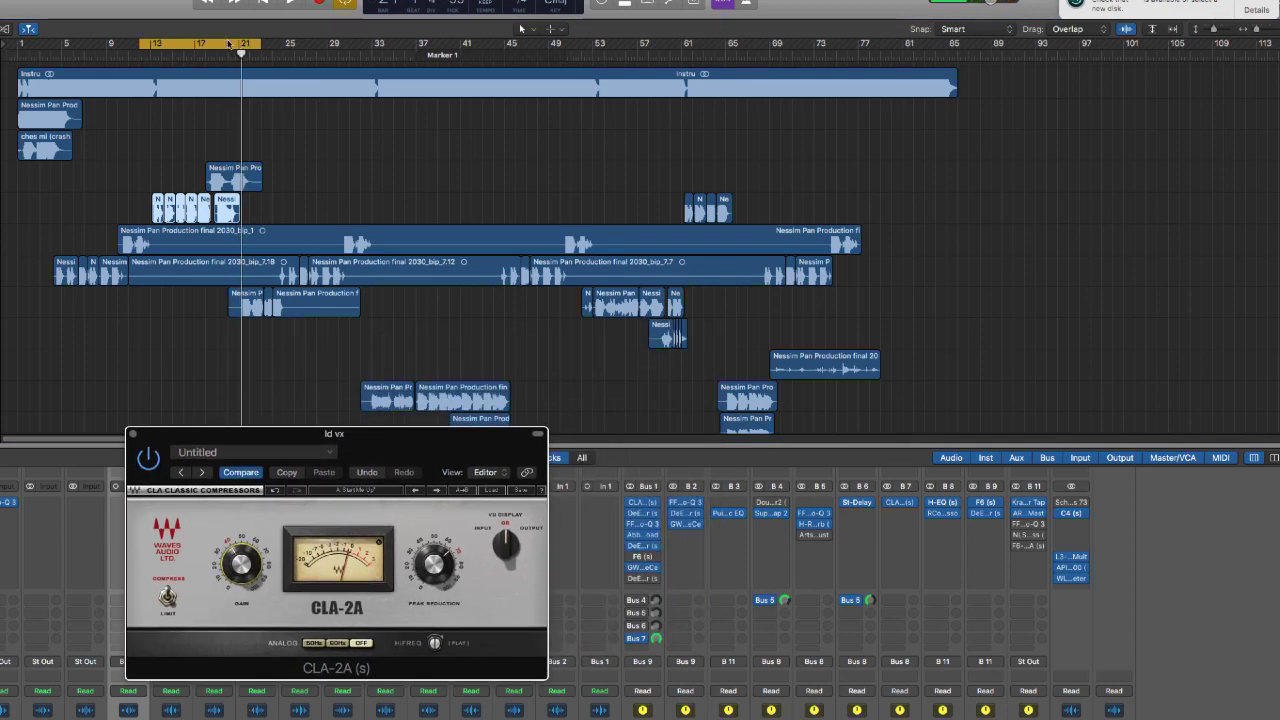
pyautogui.moveTo(193, 46); pyautogui.dragTo(417, 58)
pyautogui.press('space')
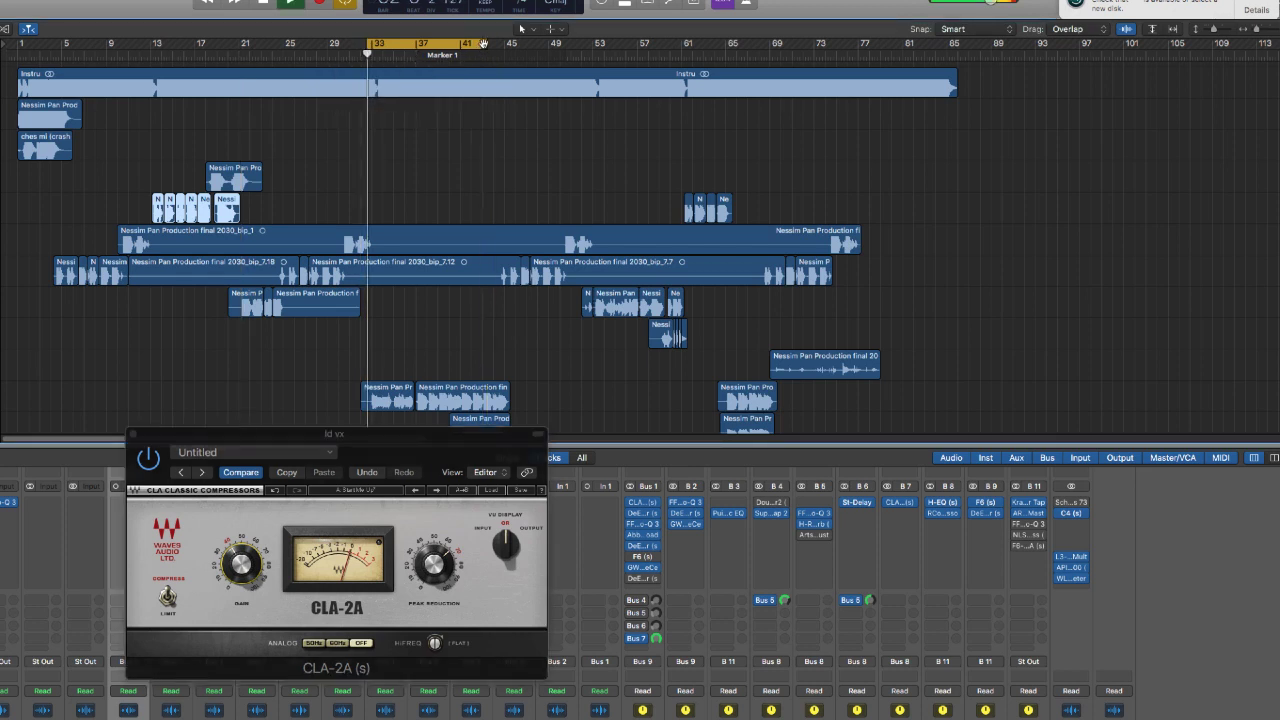
pyautogui.moveTo(483, 48); pyautogui.dragTo(514, 46)
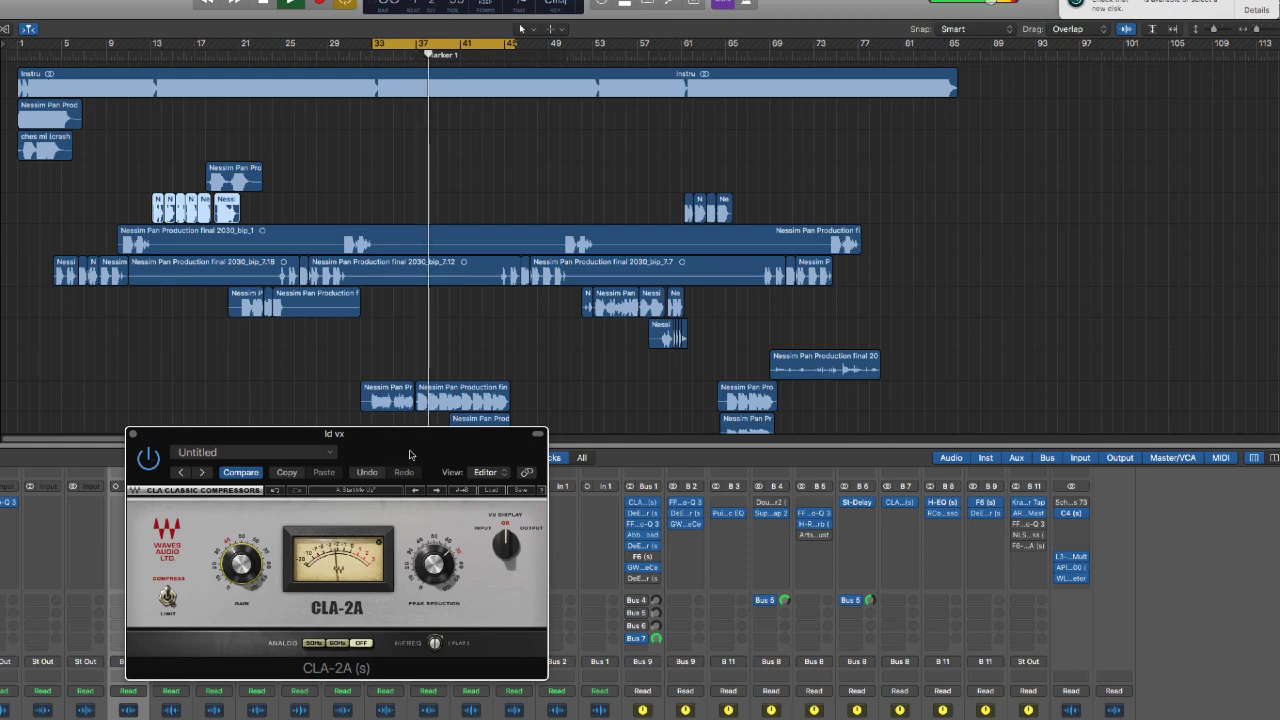
pyautogui.moveTo(394, 445); pyautogui.dragTo(848, 207)
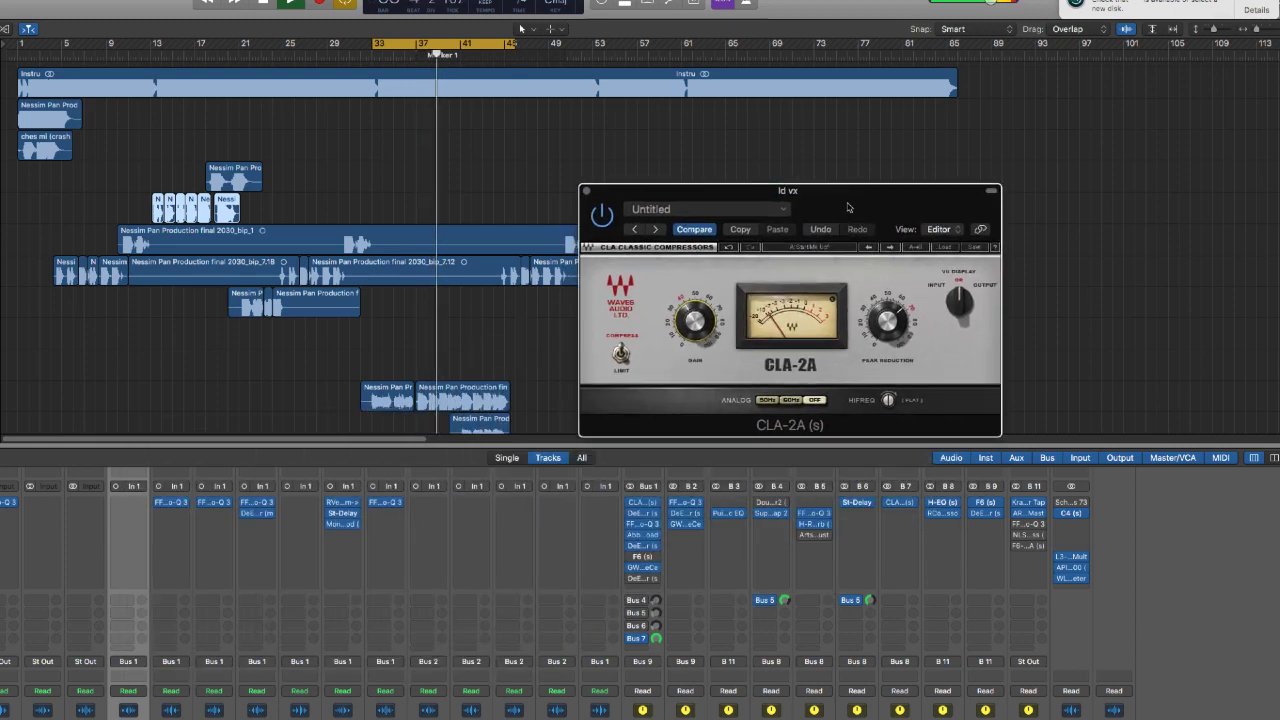